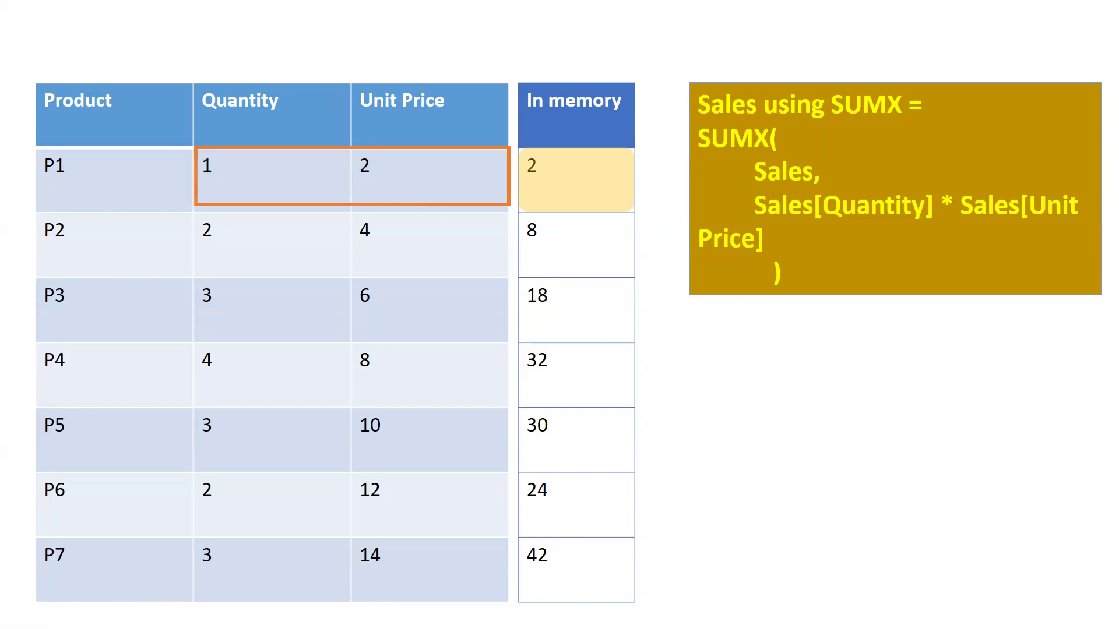
Step the SUMX slide through row P2, revealing its in-memory result 8, and on toward P3
{"action": "key", "text": "Right"}
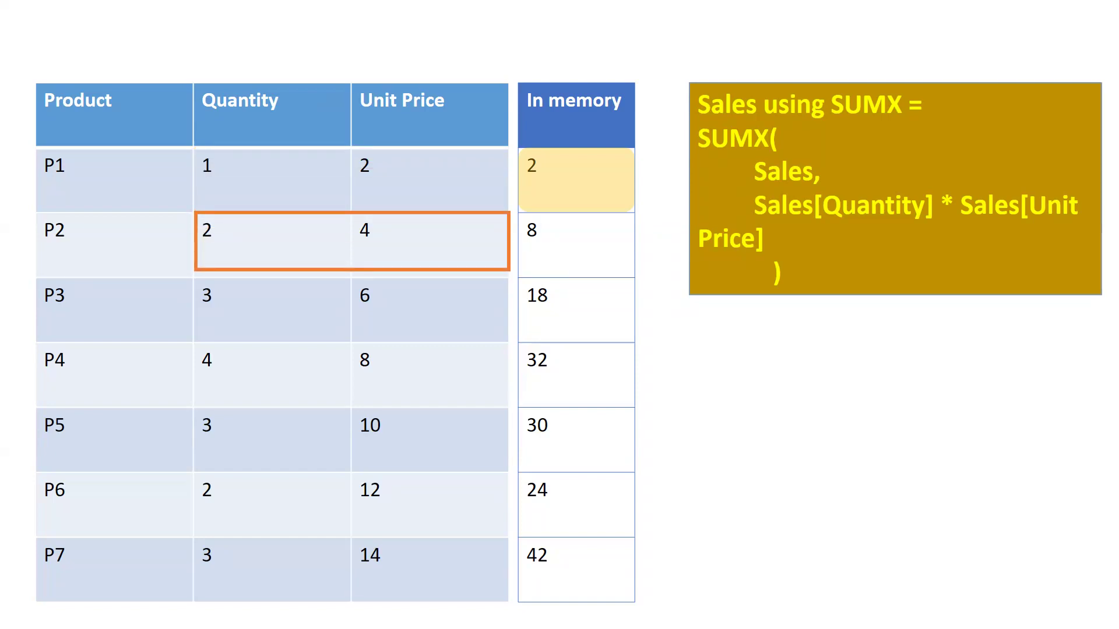
{"action": "key", "text": "Right"}
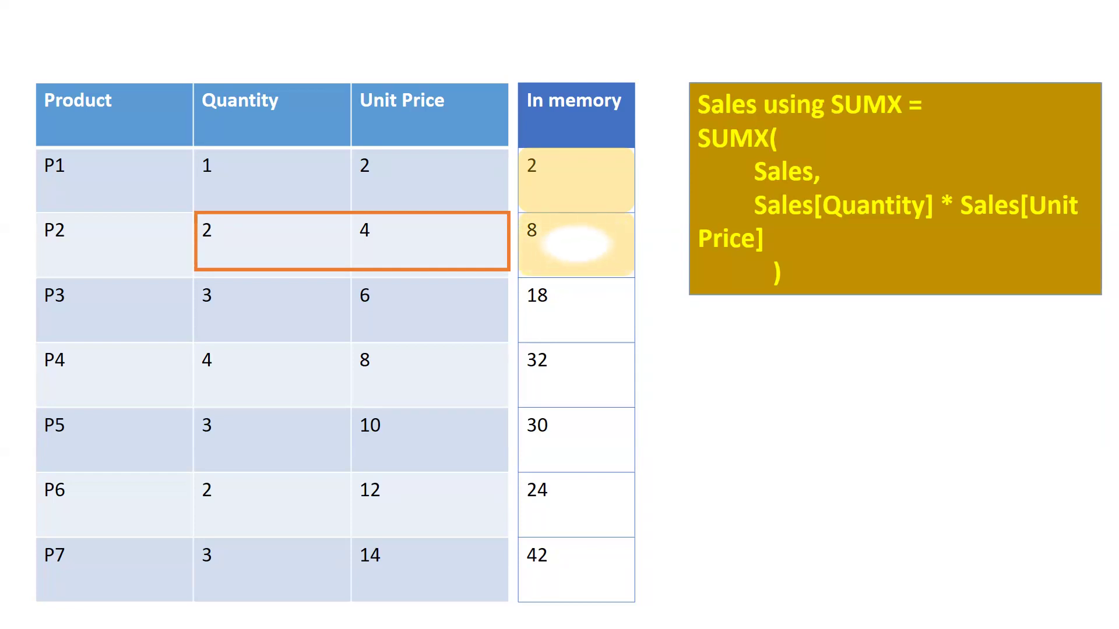
{"action": "key", "text": "Right"}
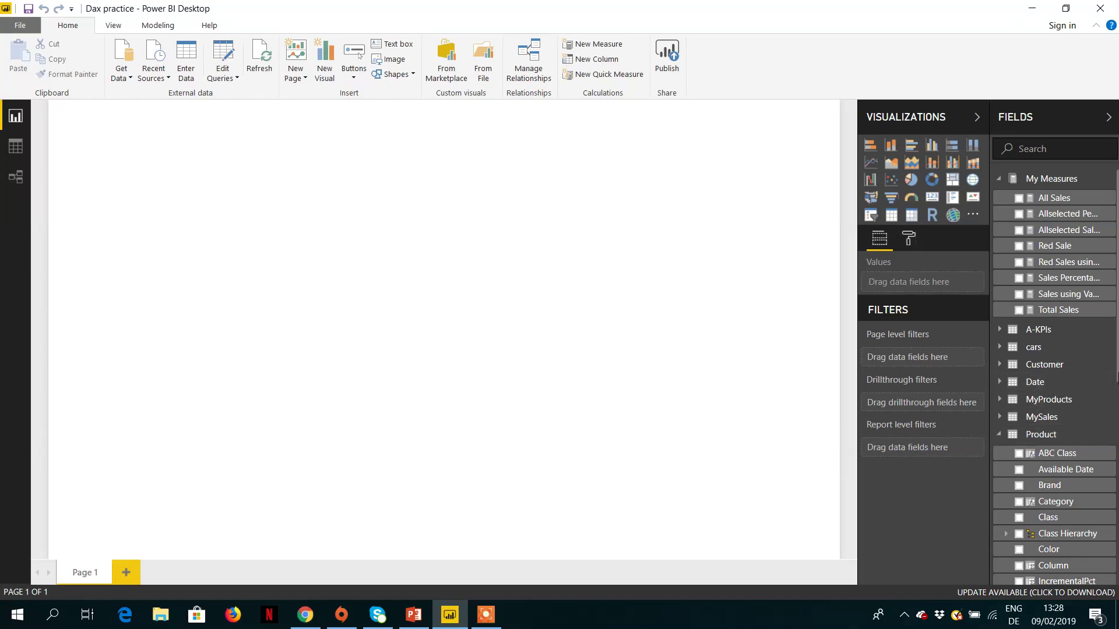
Scroll the Fields pane down to the Product table's fields
{"action": "left_click_drag", "start_coordinate": [1117, 376], "coordinate": [1115, 496]}
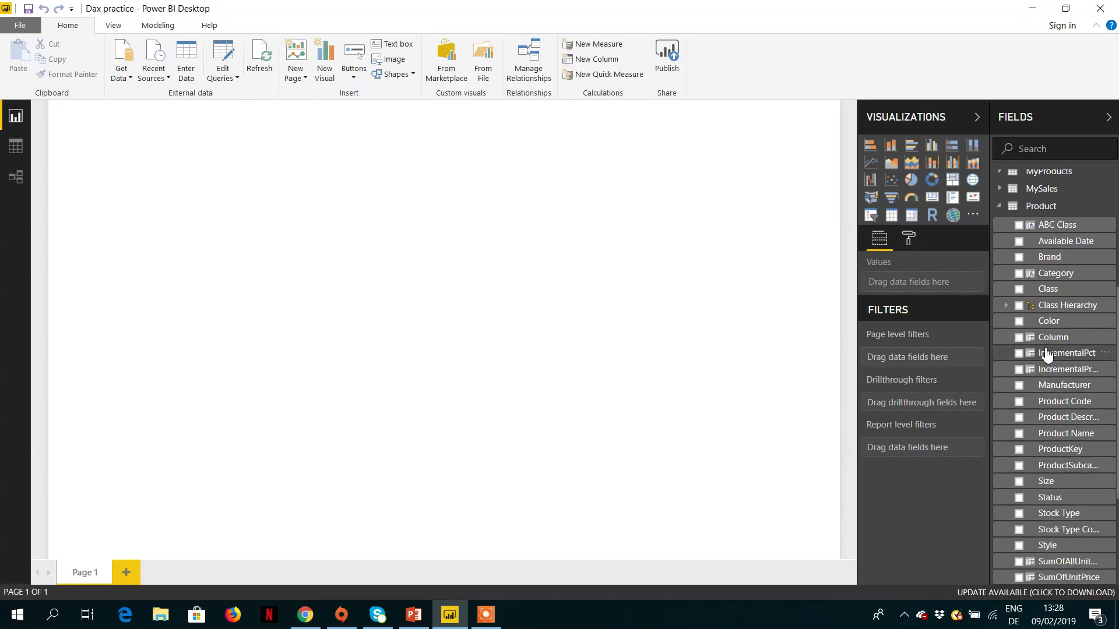
Add product Color to a new table visual and enlarge the visual
{"action": "left_click", "coordinate": [1020, 323]}
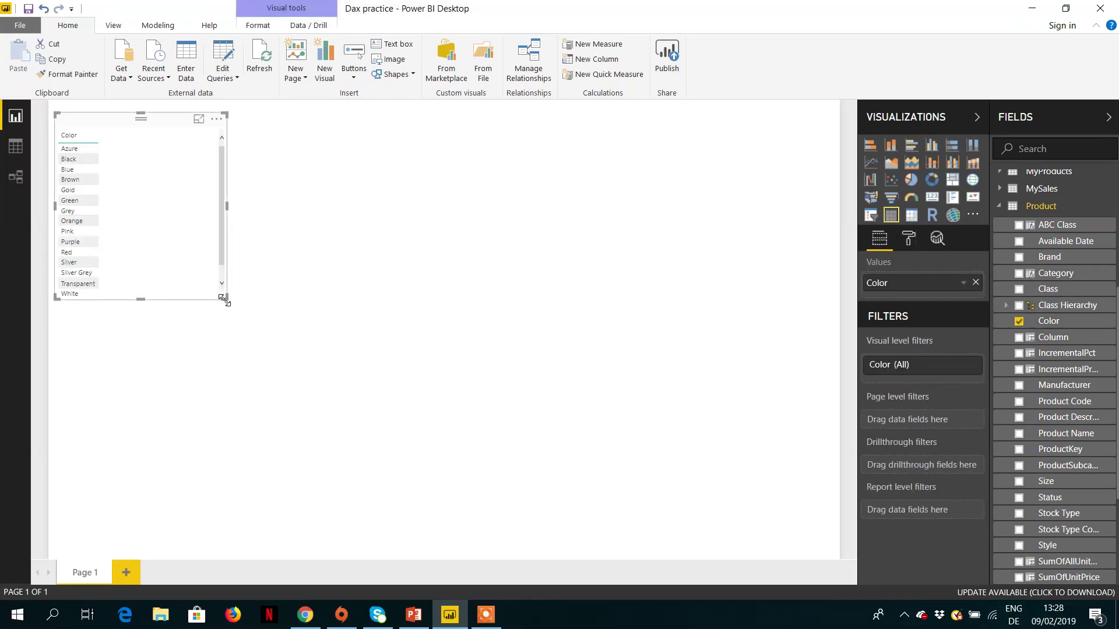
{"action": "left_click_drag", "start_coordinate": [225, 298], "coordinate": [271, 357]}
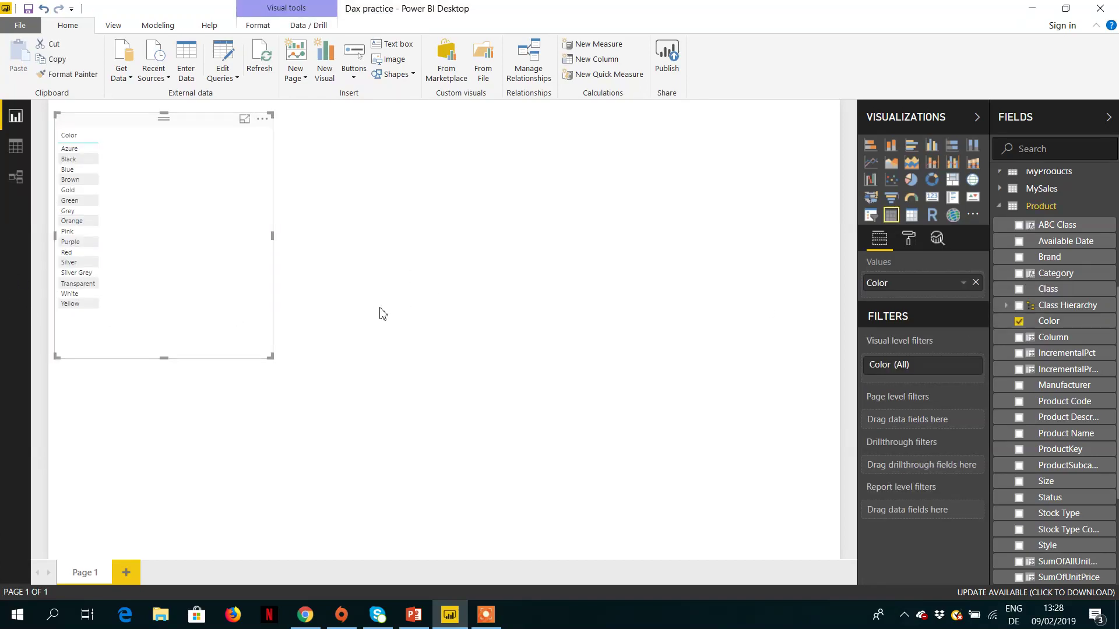
Raise the table's Values text size to 13 and enlarge the visual again
{"action": "left_click", "coordinate": [909, 244]}
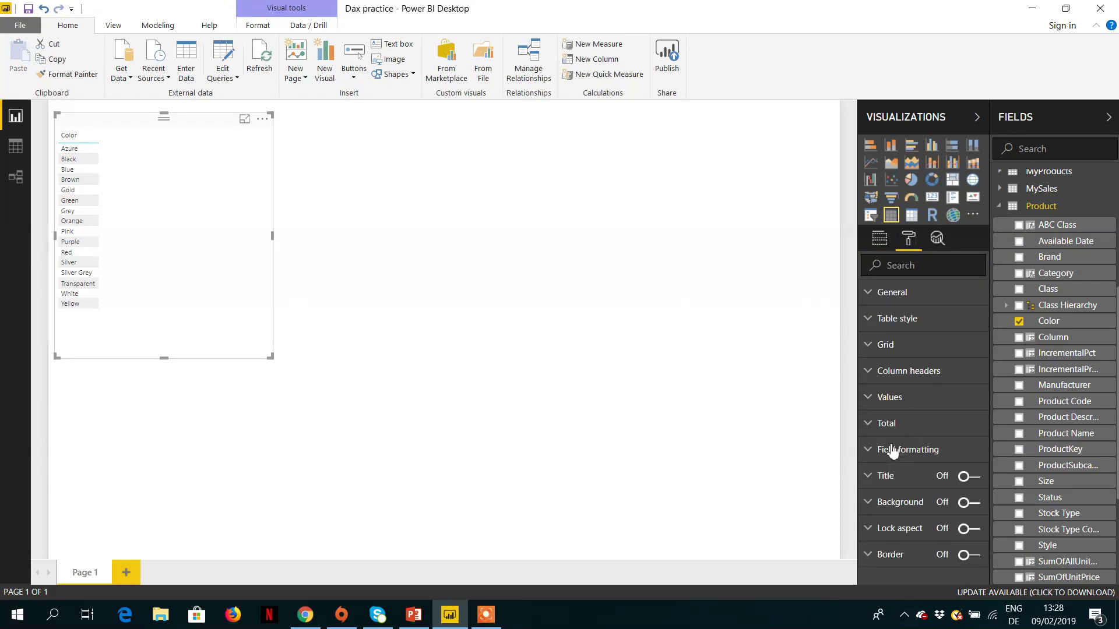
{"action": "left_click", "coordinate": [890, 398]}
{"action": "scroll", "coordinate": [909, 449], "scroll_direction": "down", "scroll_amount": 1}
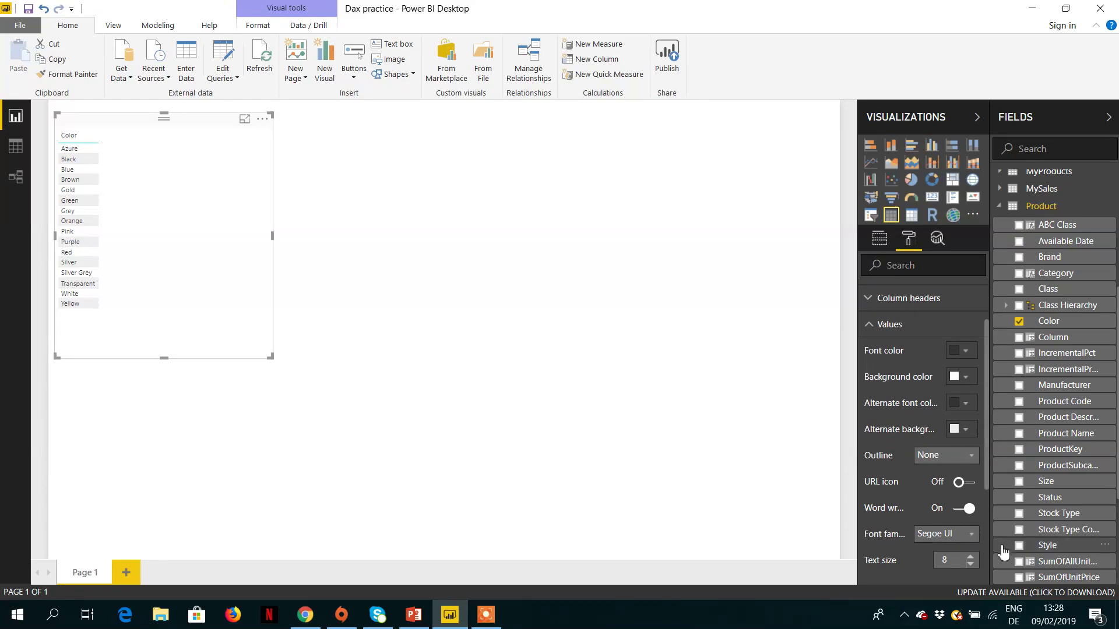
{"action": "left_click", "coordinate": [971, 557]}
{"action": "left_click", "coordinate": [971, 557]}
{"action": "left_click", "coordinate": [971, 557]}
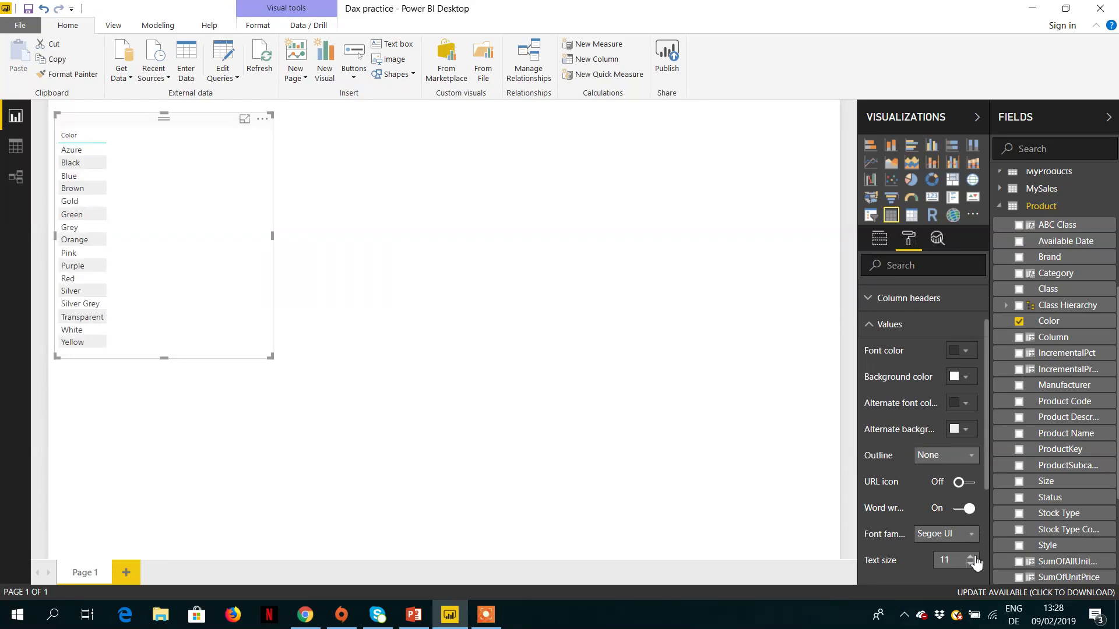
{"action": "left_click", "coordinate": [971, 557]}
{"action": "left_click", "coordinate": [971, 557]}
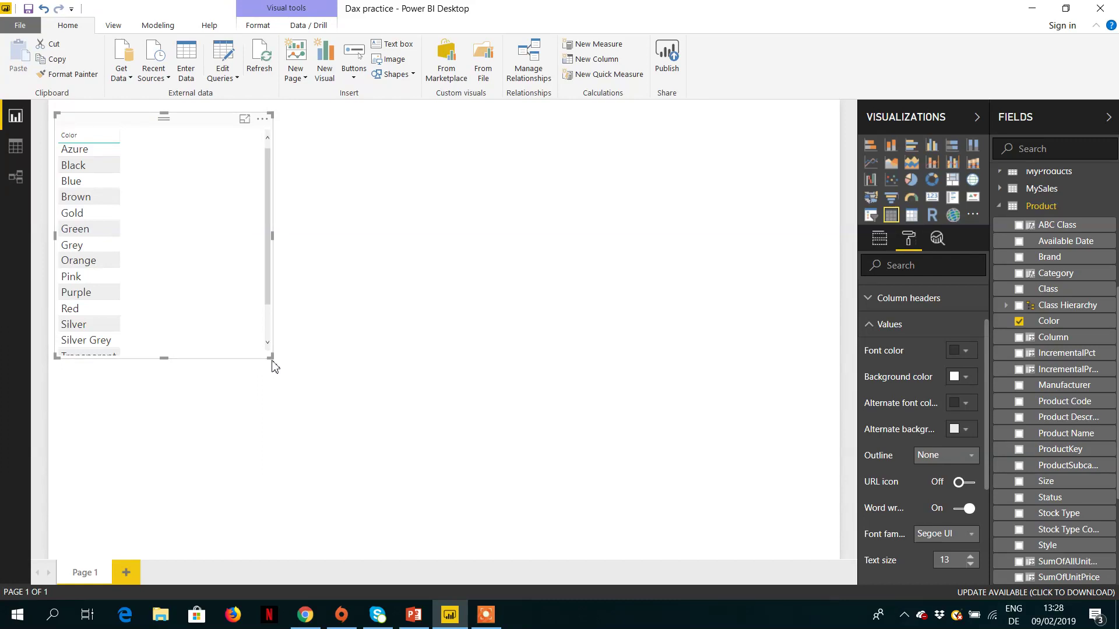
{"action": "left_click_drag", "start_coordinate": [271, 357], "coordinate": [373, 411]}
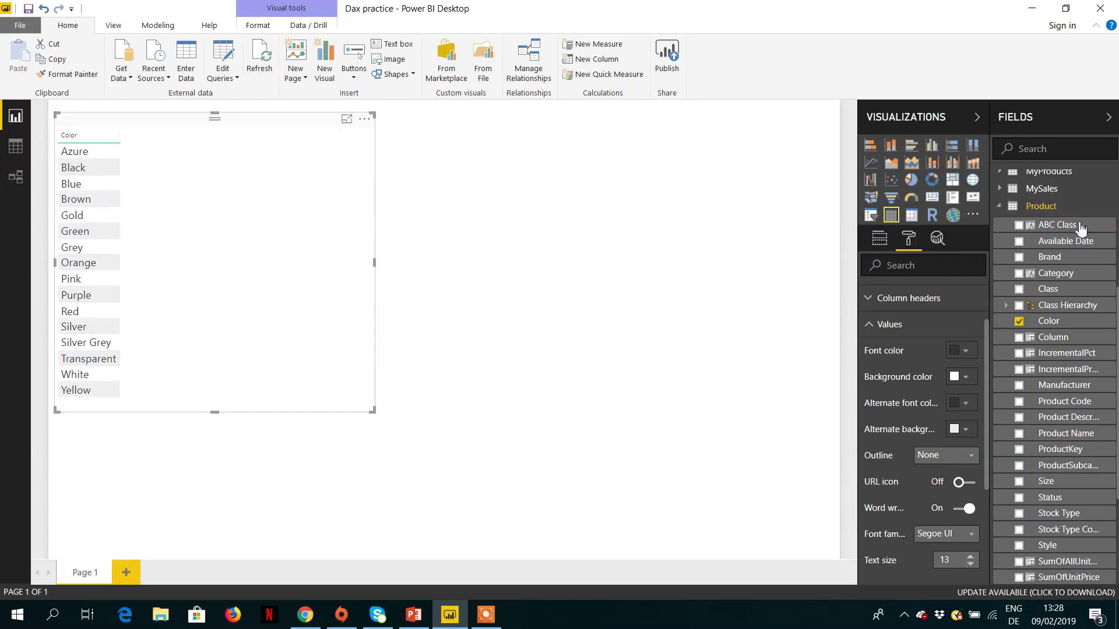
{"action": "scroll", "coordinate": [1077, 202], "scroll_direction": "up", "scroll_amount": 4}
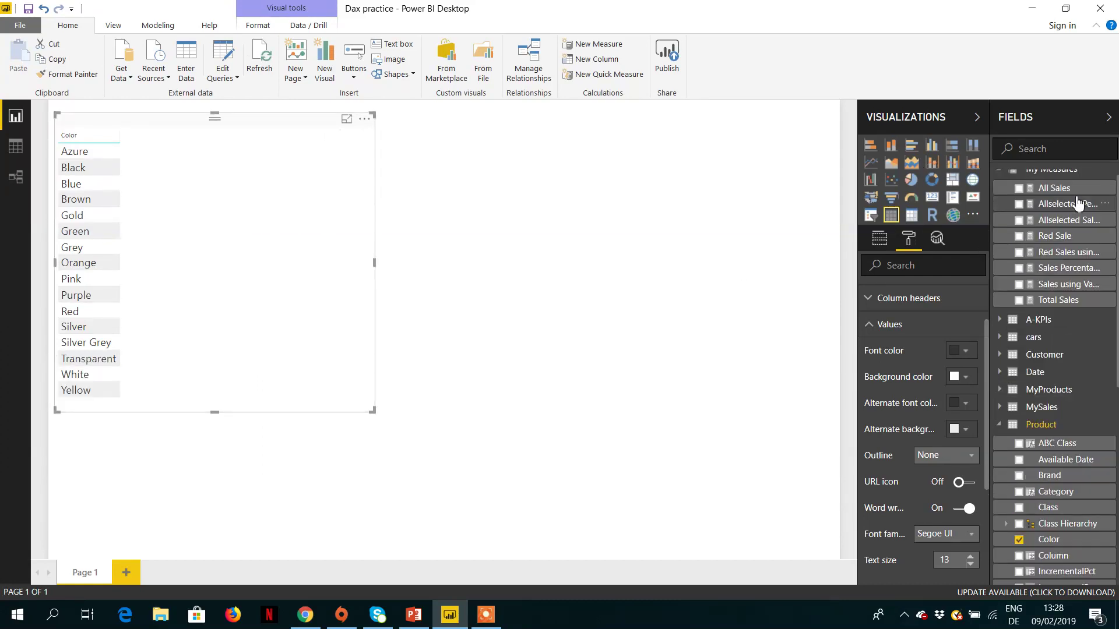
{"action": "scroll", "coordinate": [1077, 202], "scroll_direction": "up", "scroll_amount": 1}
Create the measure Sales with SUM = SUM(Sales[Unit Price]) in the formula bar
{"action": "left_click", "coordinate": [1058, 179]}
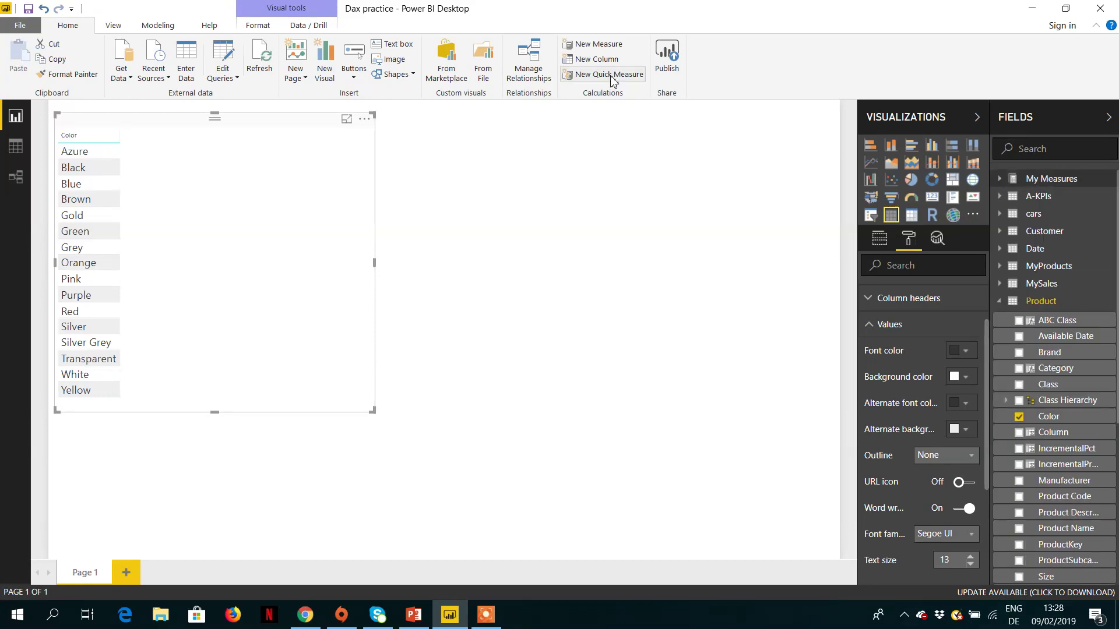
{"action": "left_click", "coordinate": [589, 44]}
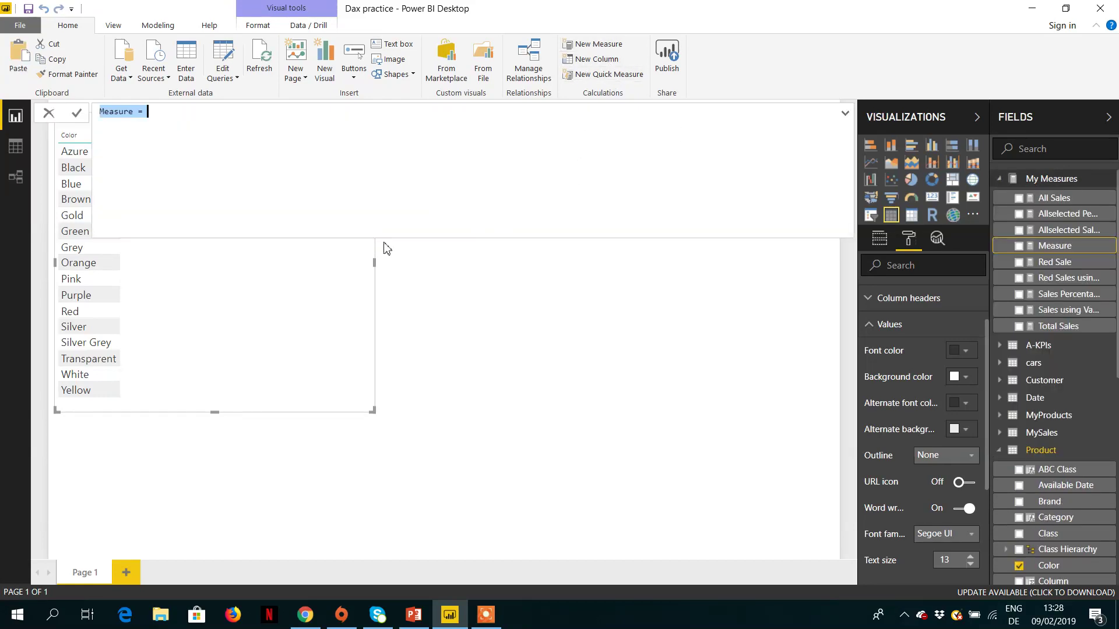
{"action": "type", "text": "S"}
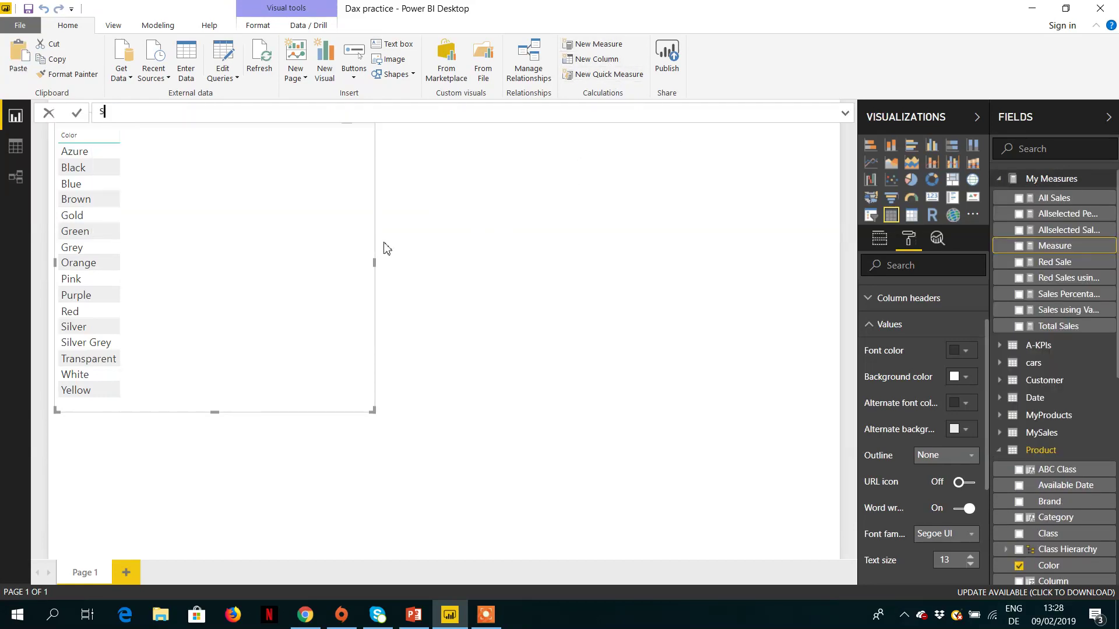
{"action": "type", "text": "ales with SUM ="}
{"action": "left_click", "coordinate": [845, 113]}
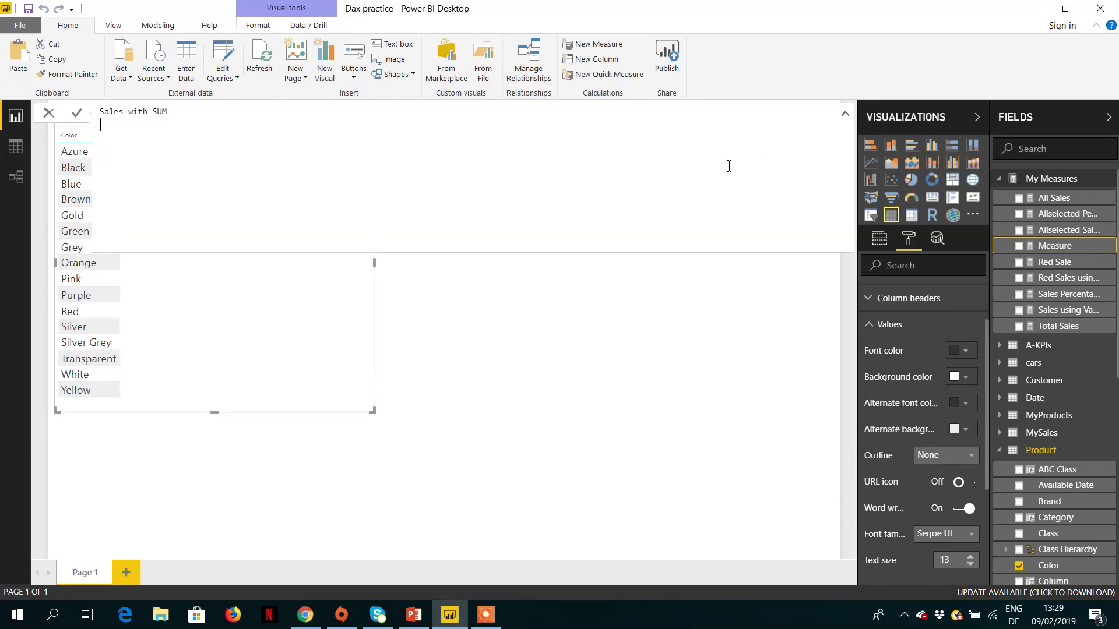
{"action": "type", "text": "SUM("}
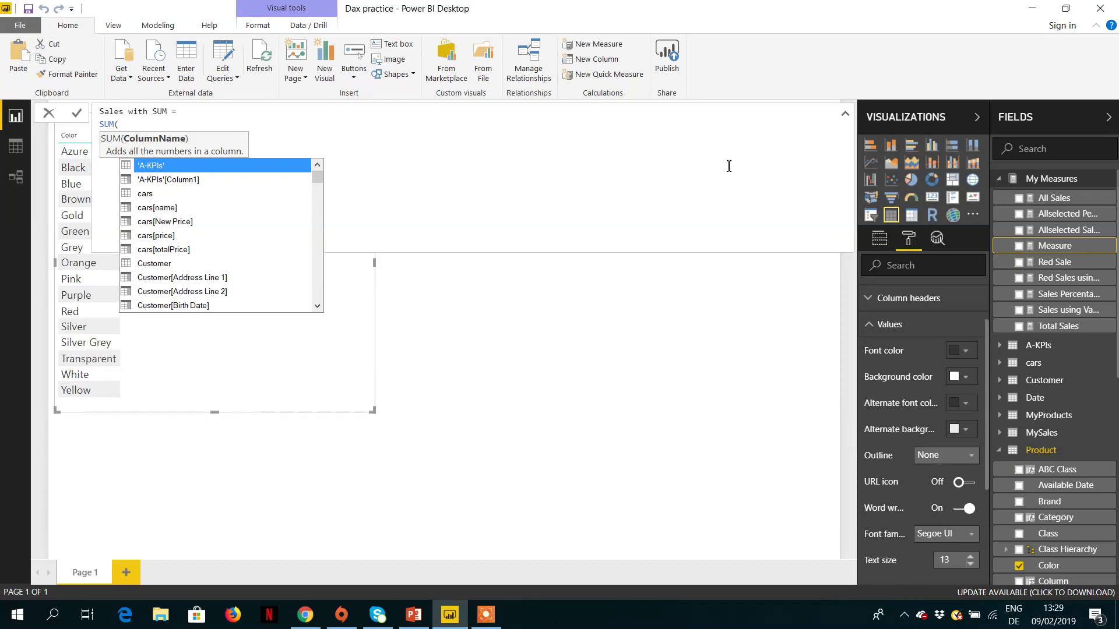
{"action": "type", "text": "uni"}
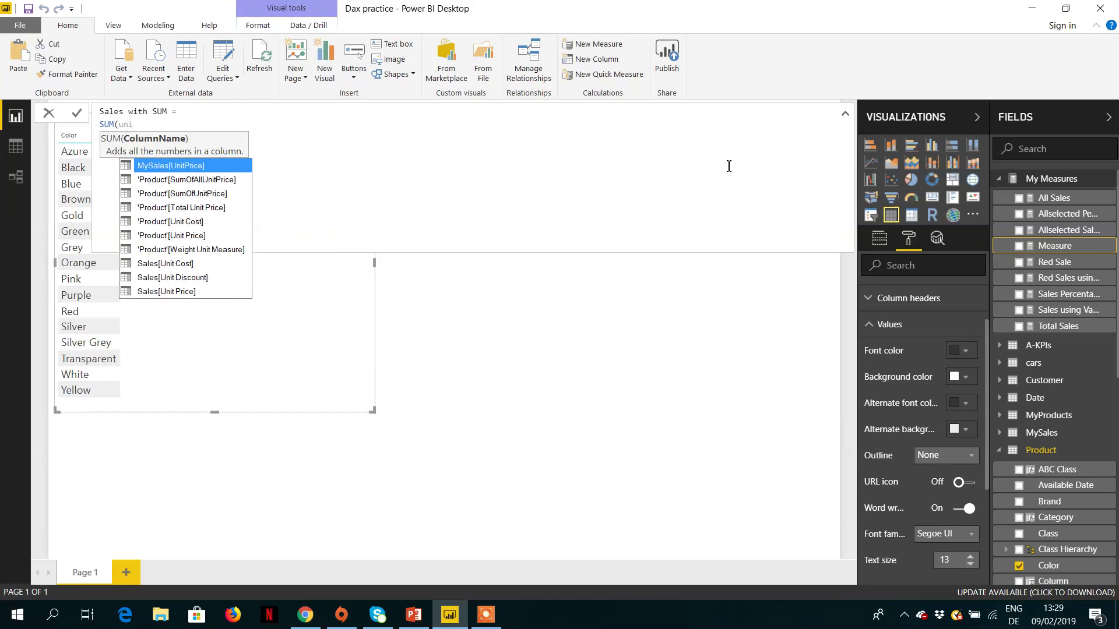
{"action": "type", "text": "t p"}
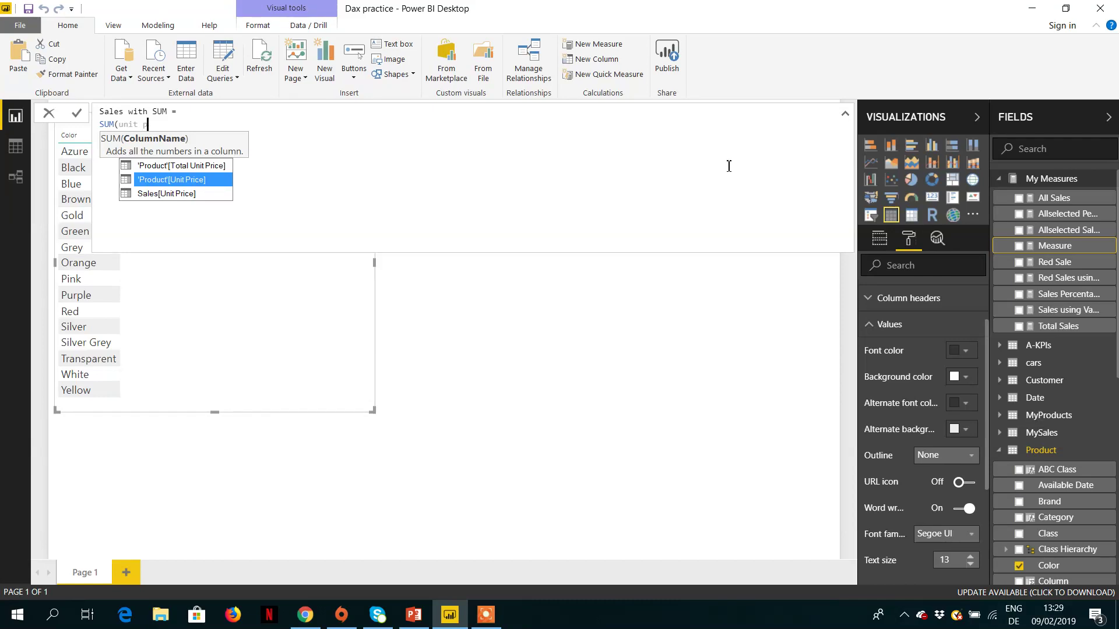
{"action": "key", "text": "Down"}
{"action": "key", "text": "Tab"}
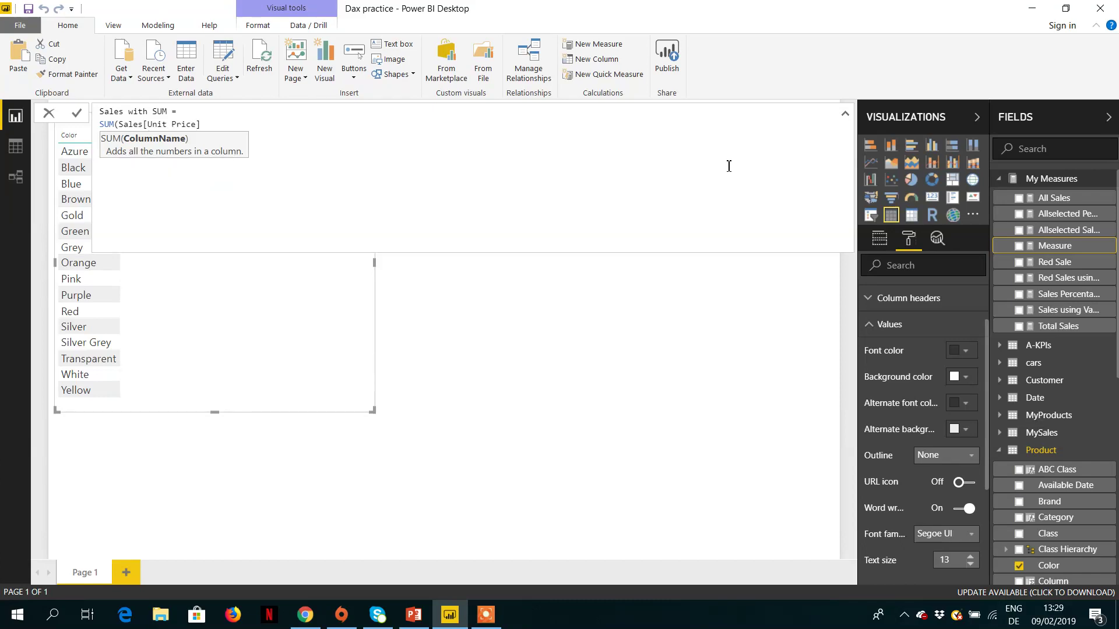
{"action": "type", "text": ")"}
{"action": "key", "text": "Return"}
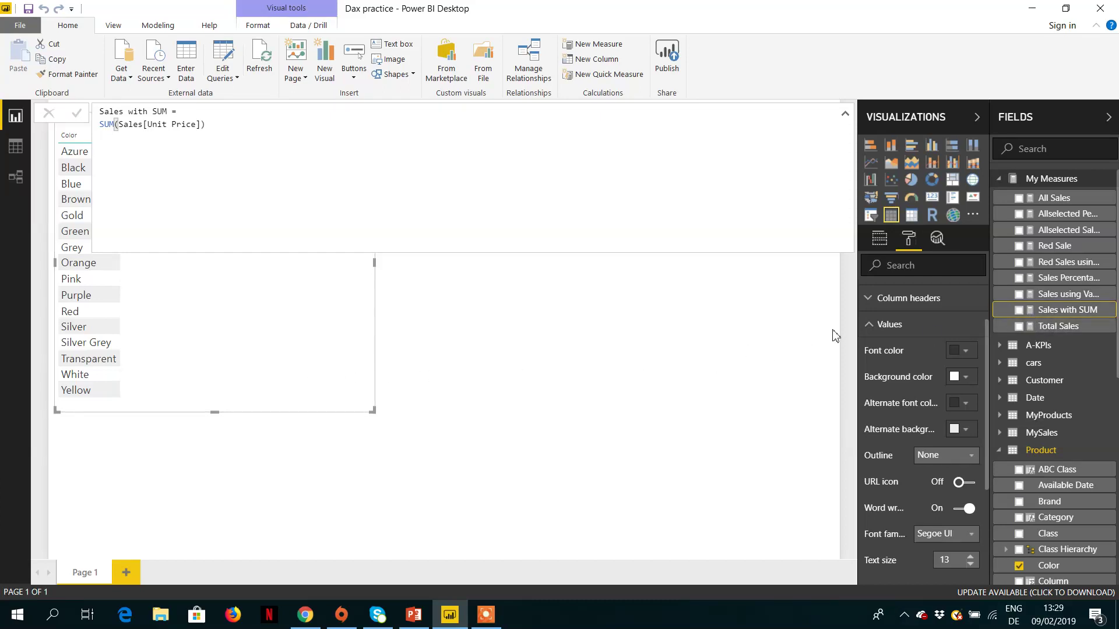
Add Sales with SUM to the color table and enlarge it to show the £24,143,425.896 total
{"action": "left_click", "coordinate": [1019, 314]}
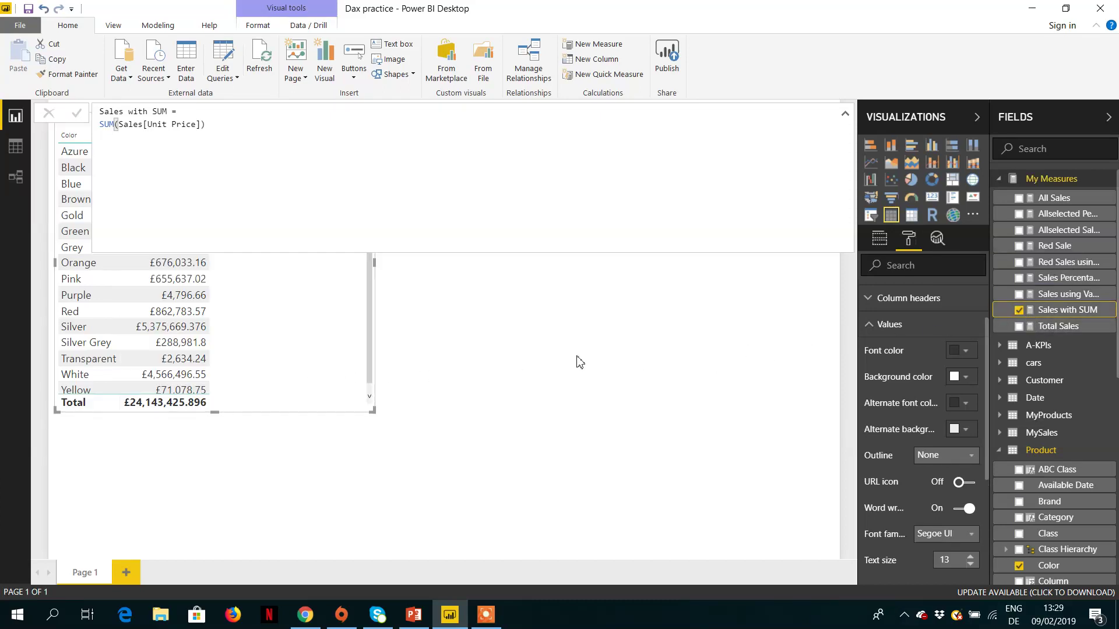
{"action": "left_click_drag", "start_coordinate": [377, 413], "coordinate": [462, 445]}
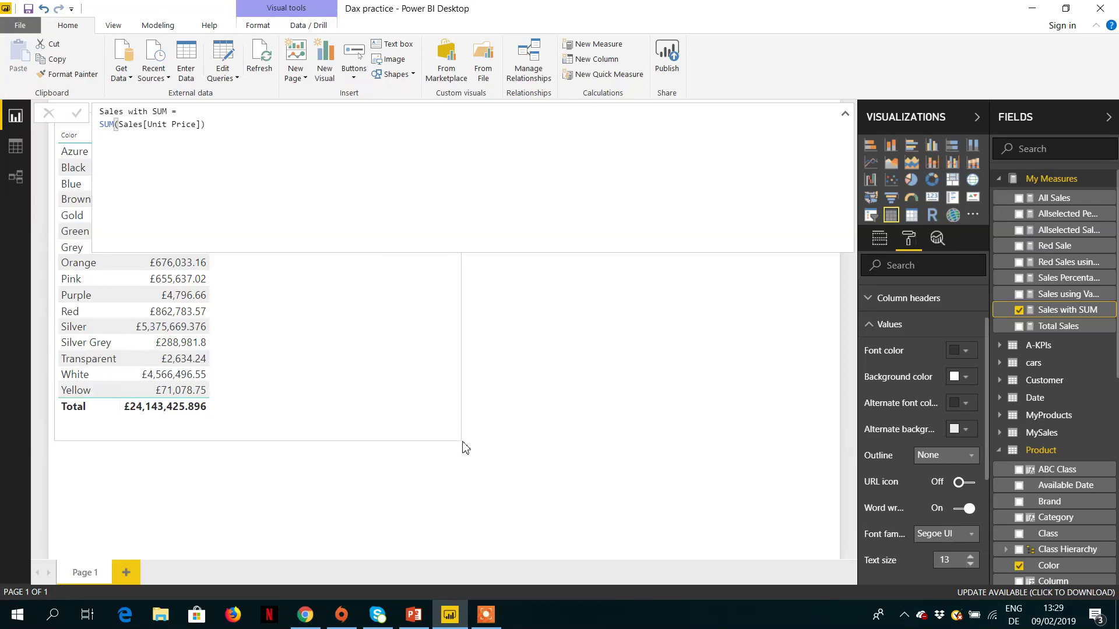
{"action": "left_click", "coordinate": [463, 446]}
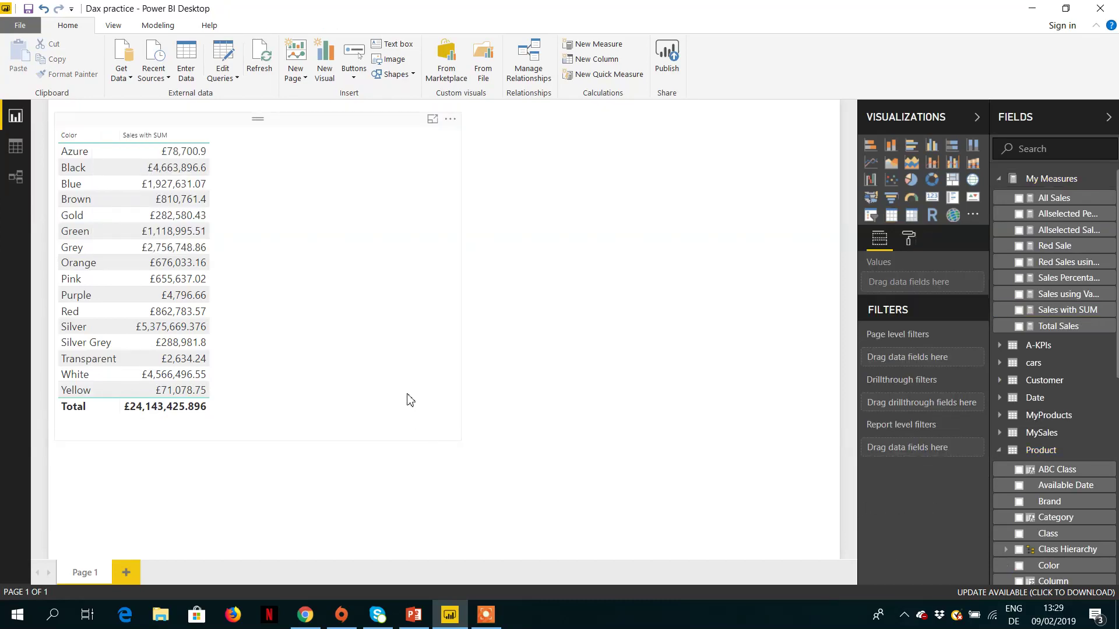
Reselect the color table, collapse My Measures, and start a new blank measure
{"action": "left_click", "coordinate": [290, 234]}
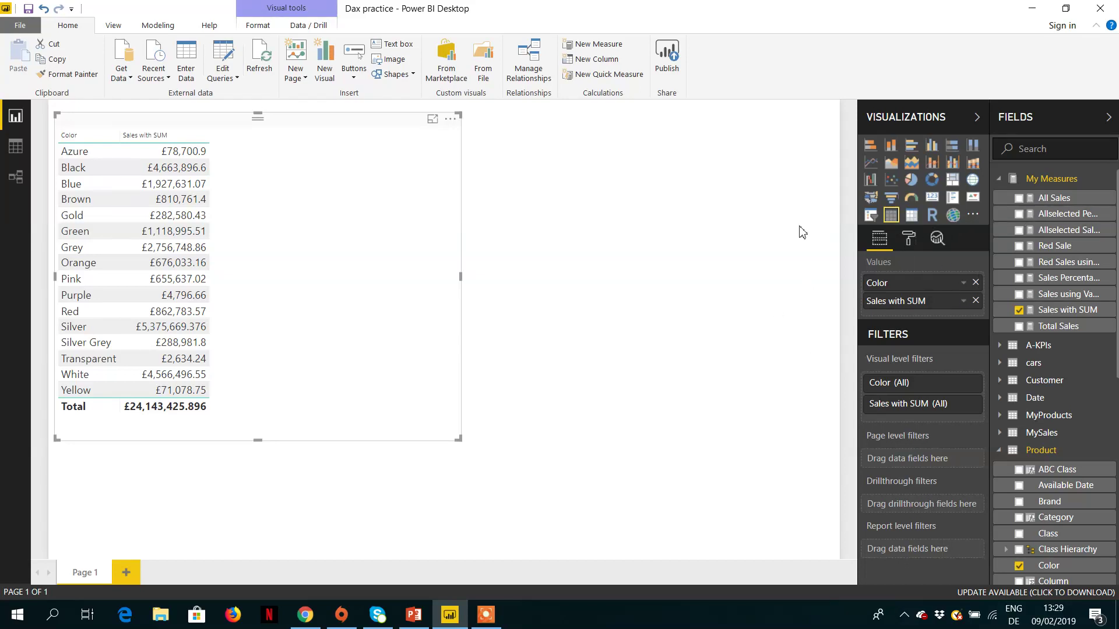
{"action": "left_click", "coordinate": [1052, 179]}
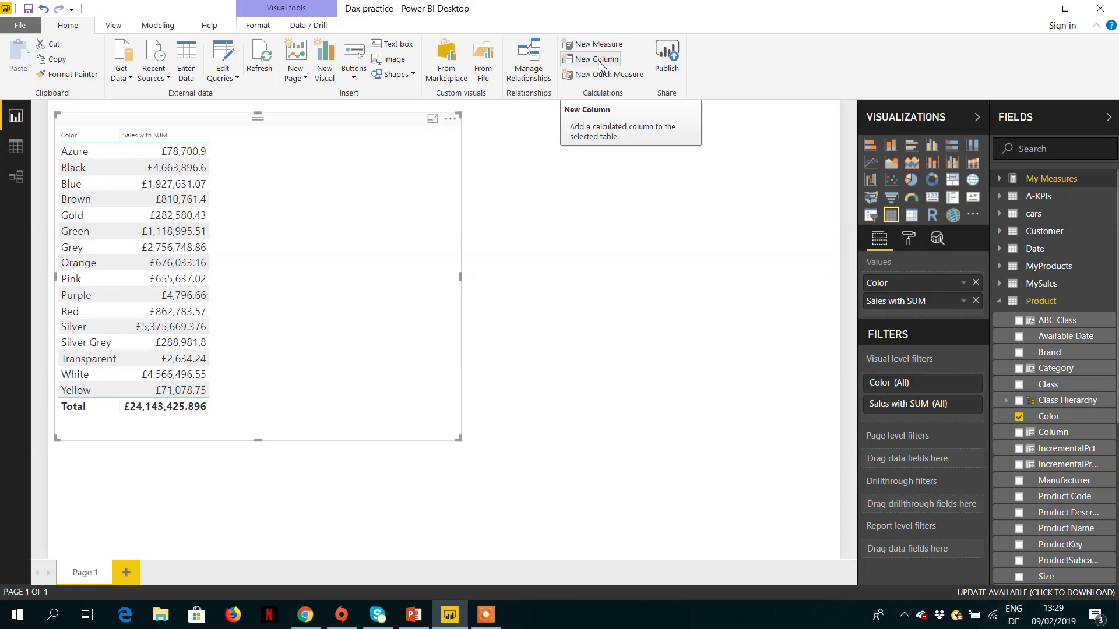
{"action": "left_click", "coordinate": [598, 44]}
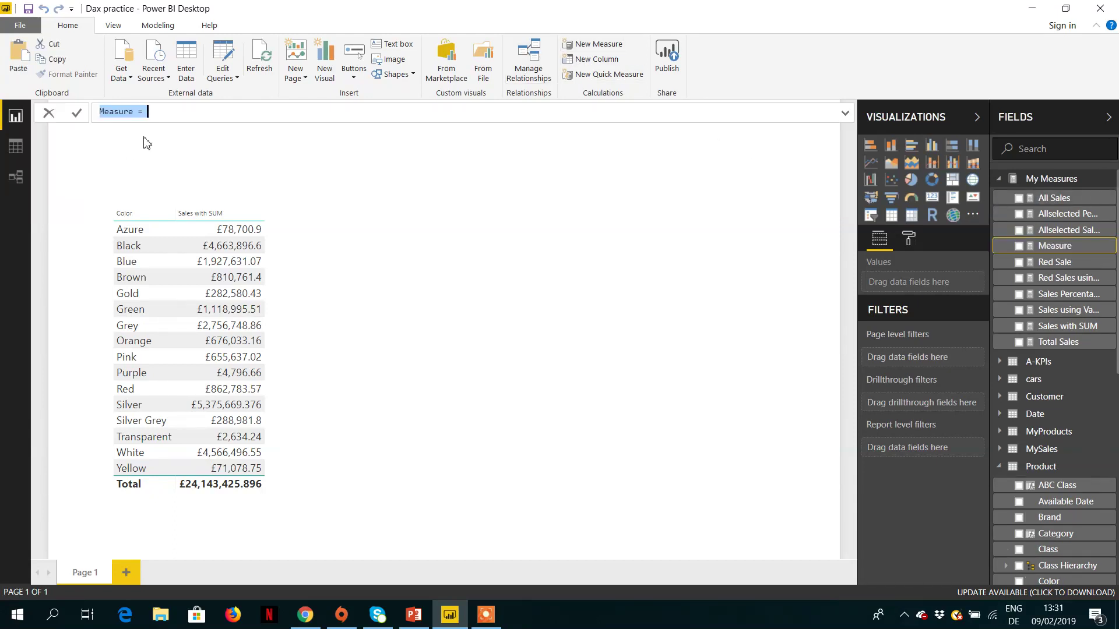
Define Sales with SUMX = SUMX(Sales, Sales[Quantity] * Sales[Unit Price]) using IntelliSense picks
{"action": "type", "text": "Sales with SUM"}
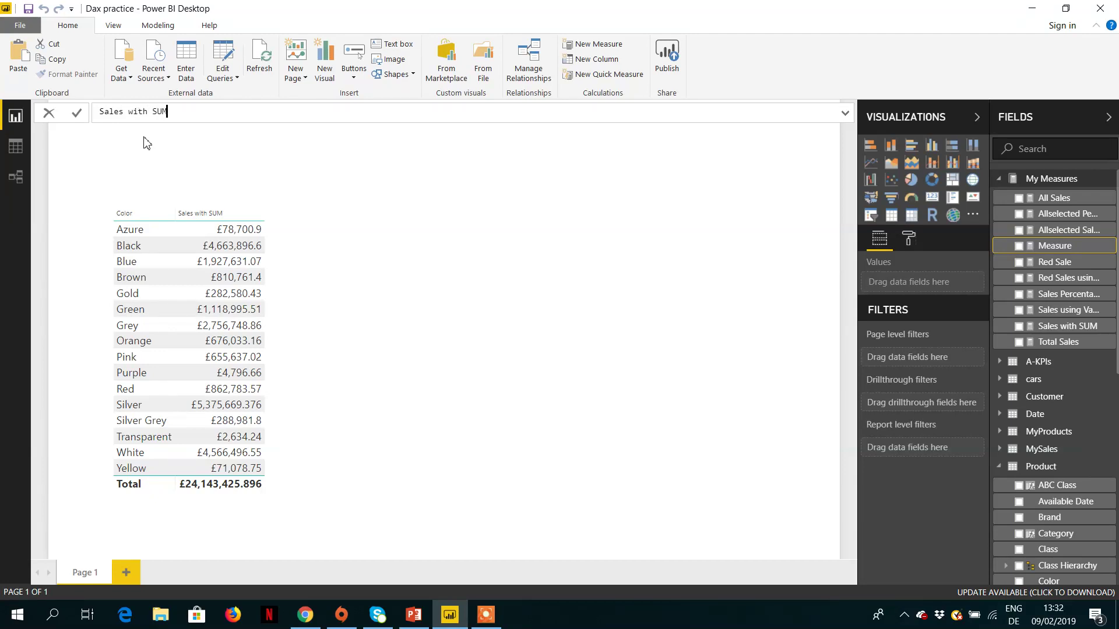
{"action": "type", "text": "CX ="}
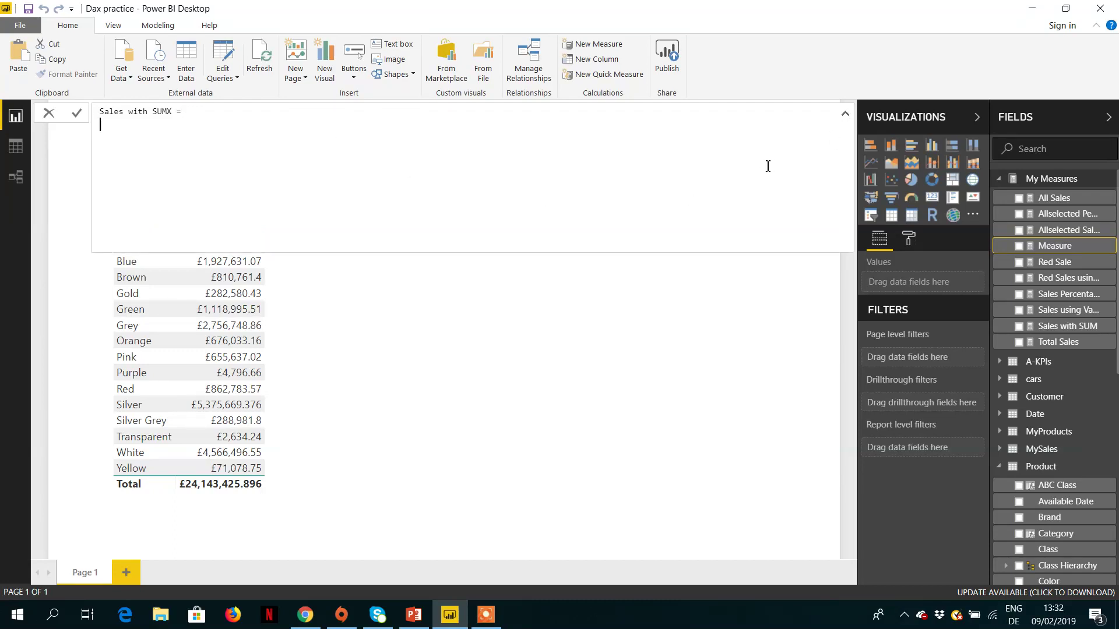
{"action": "type", "text": "sumx(sa"}
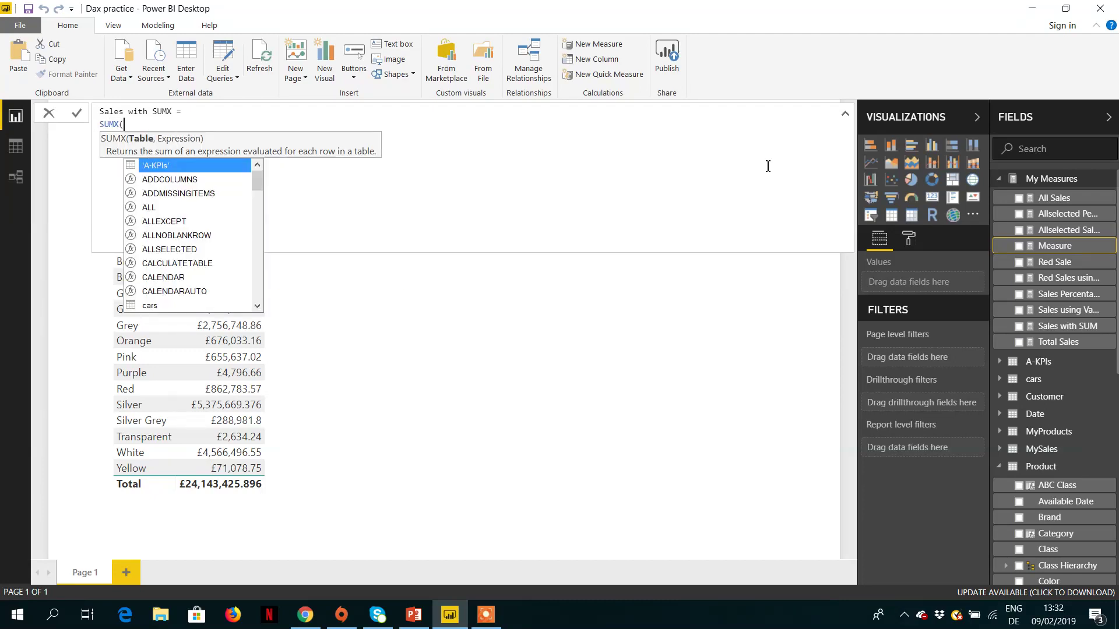
{"action": "key", "text": "Tab"}
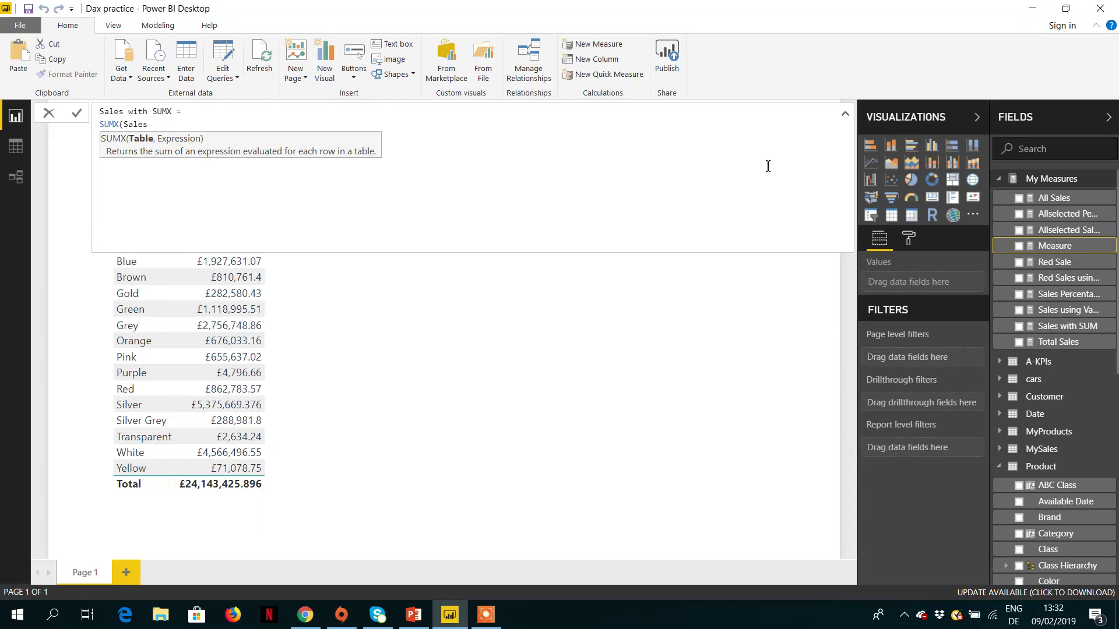
{"action": "type", "text": ",u"}
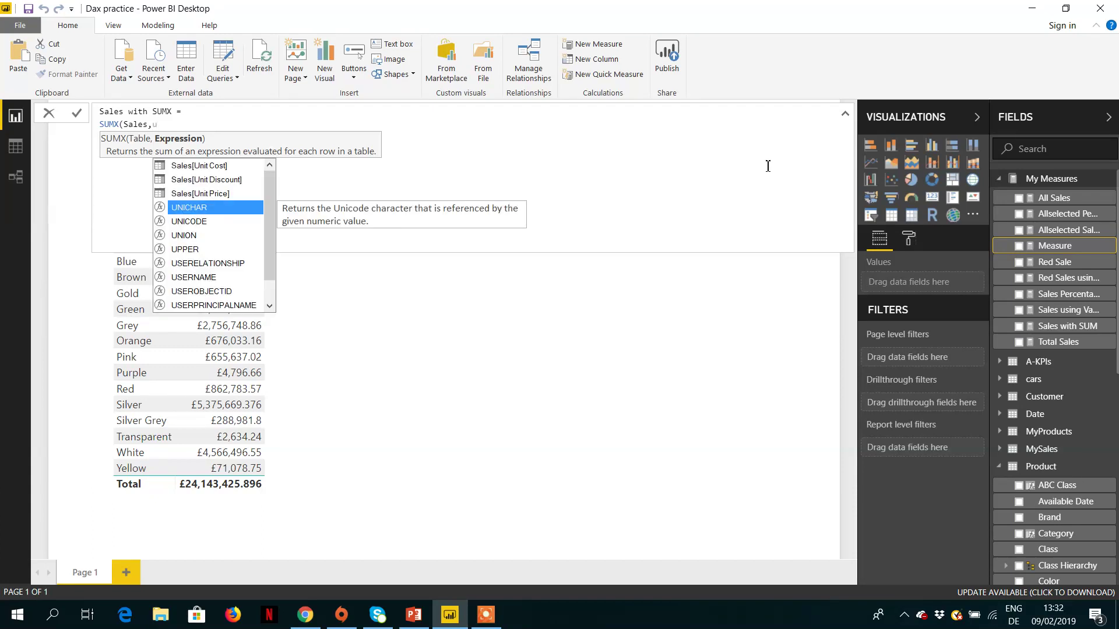
{"action": "type", "text": "ni"}
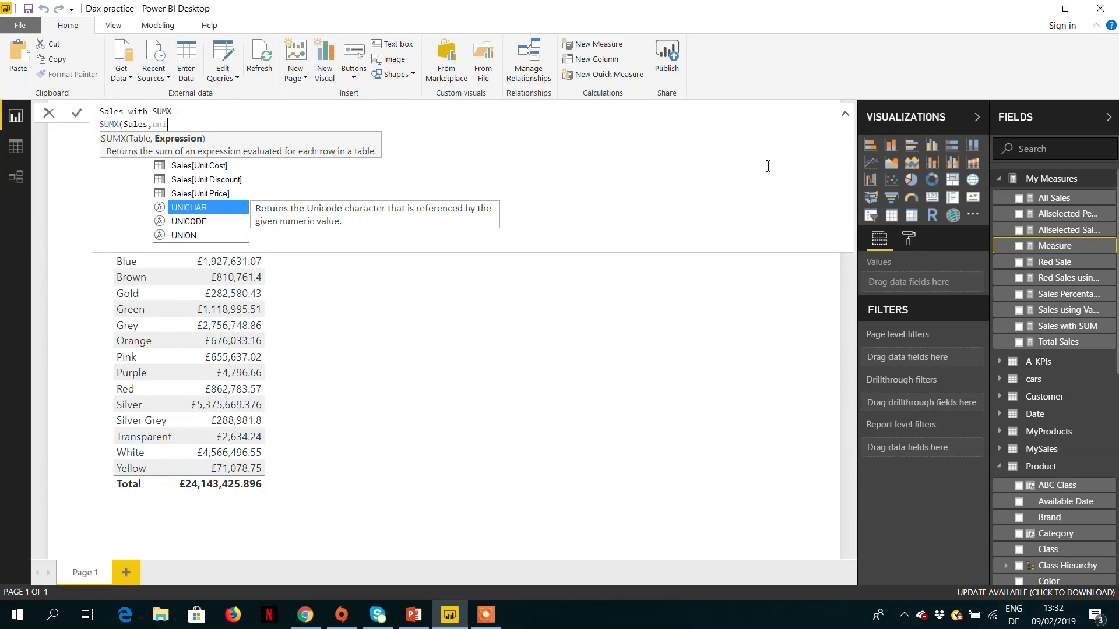
{"action": "key", "text": "BackSpace"}
{"action": "key", "text": "BackSpace"}
{"action": "key", "text": "BackSpace"}
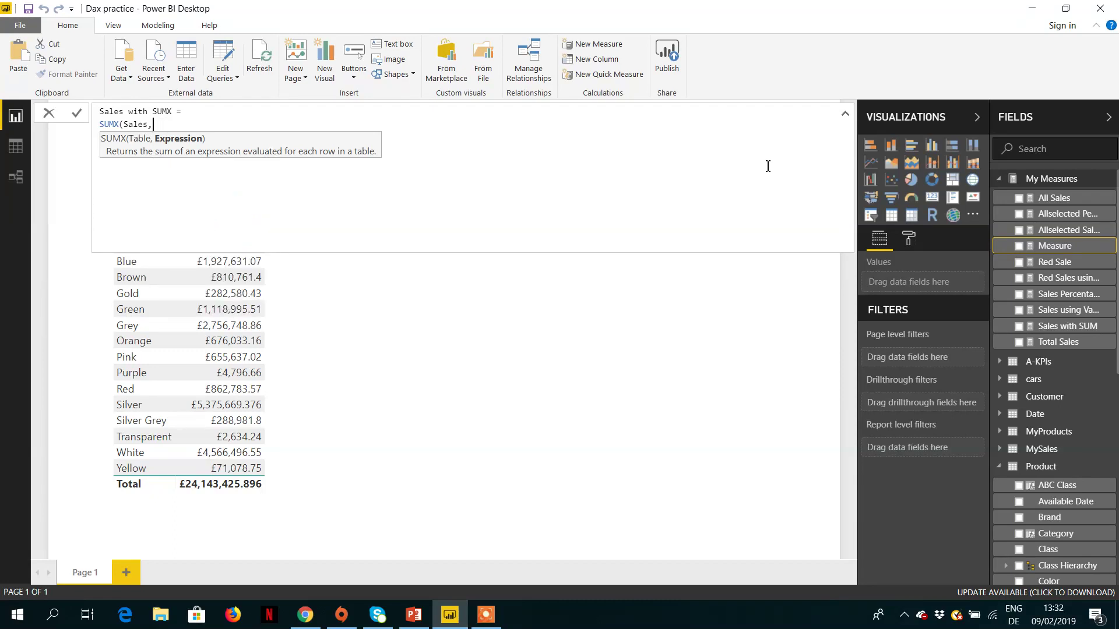
{"action": "type", "text": "qua"}
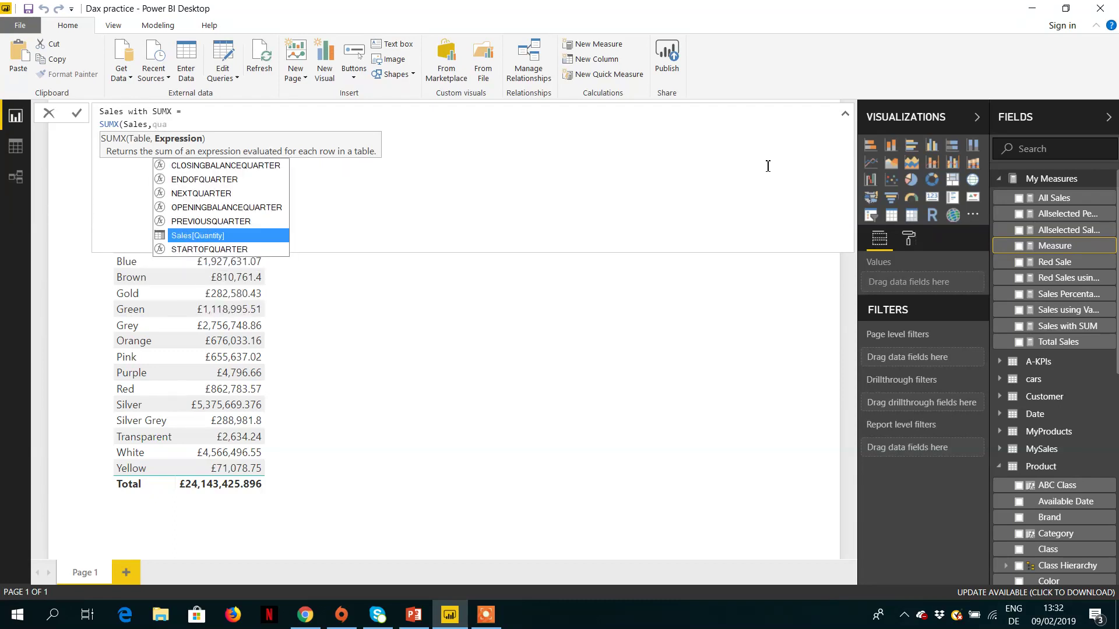
{"action": "key", "text": "Tab"}
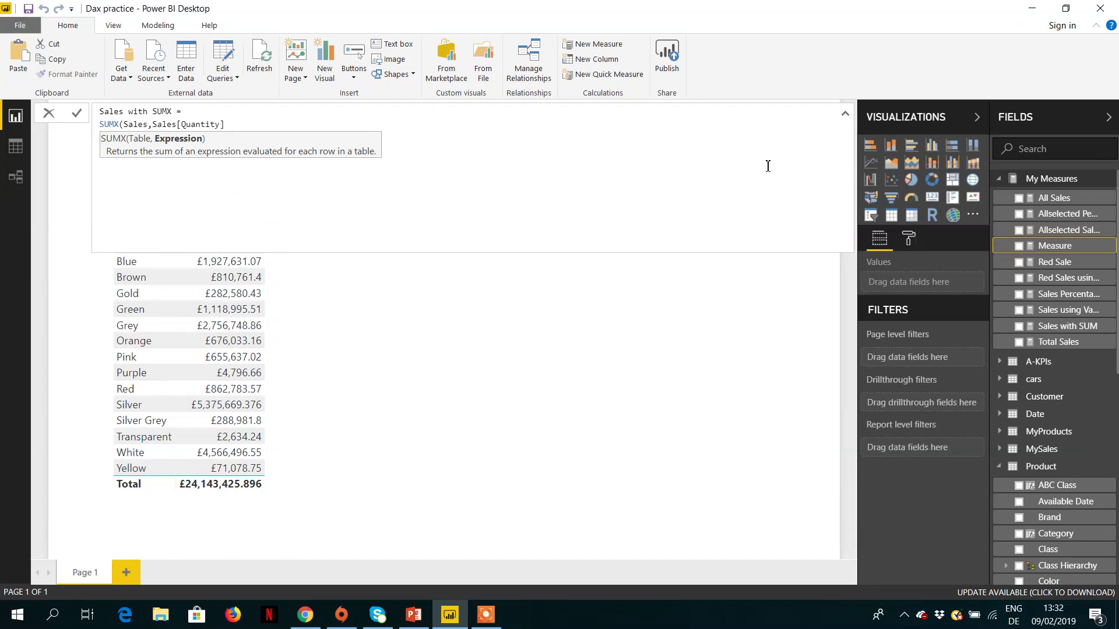
{"action": "type", "text": "* u"}
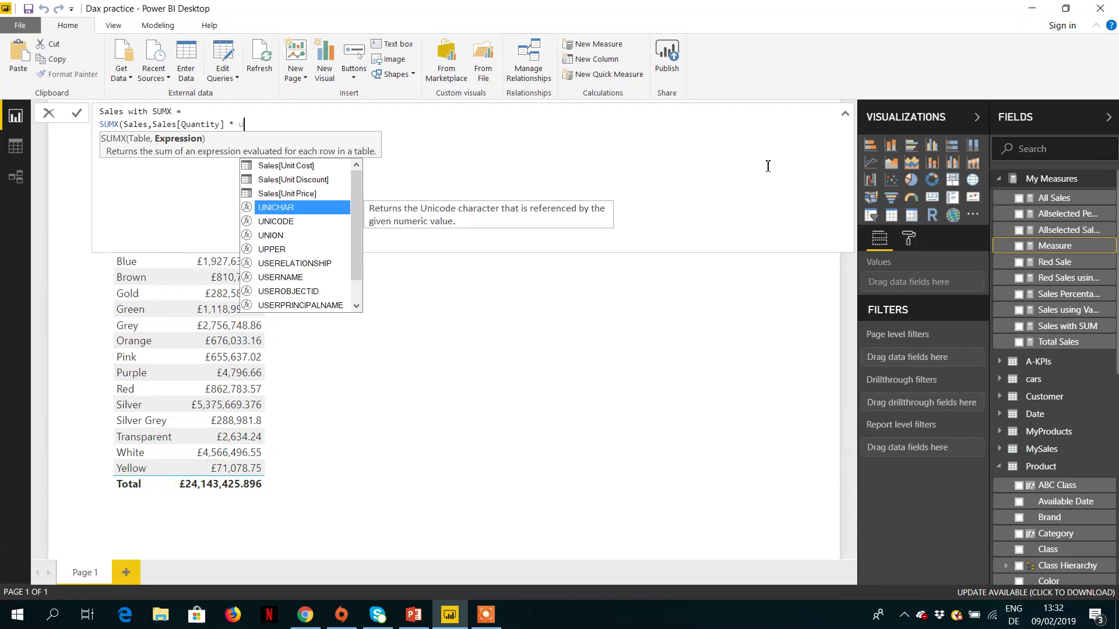
{"action": "type", "text": "nit"}
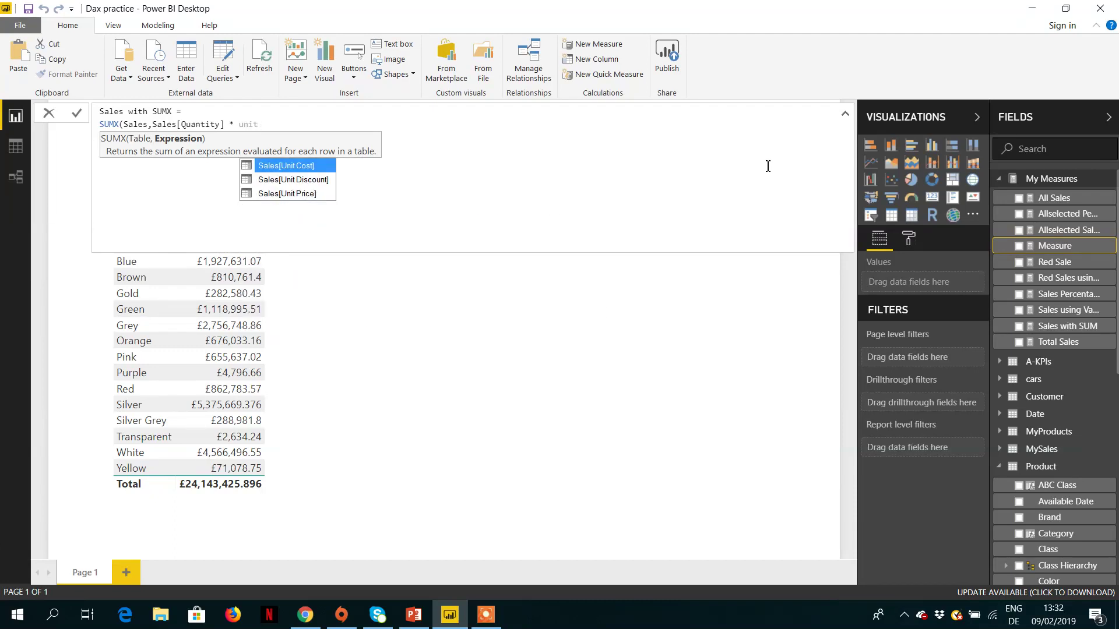
{"action": "key", "text": "Down"}
{"action": "key", "text": "Down"}
{"action": "key", "text": "Tab"}
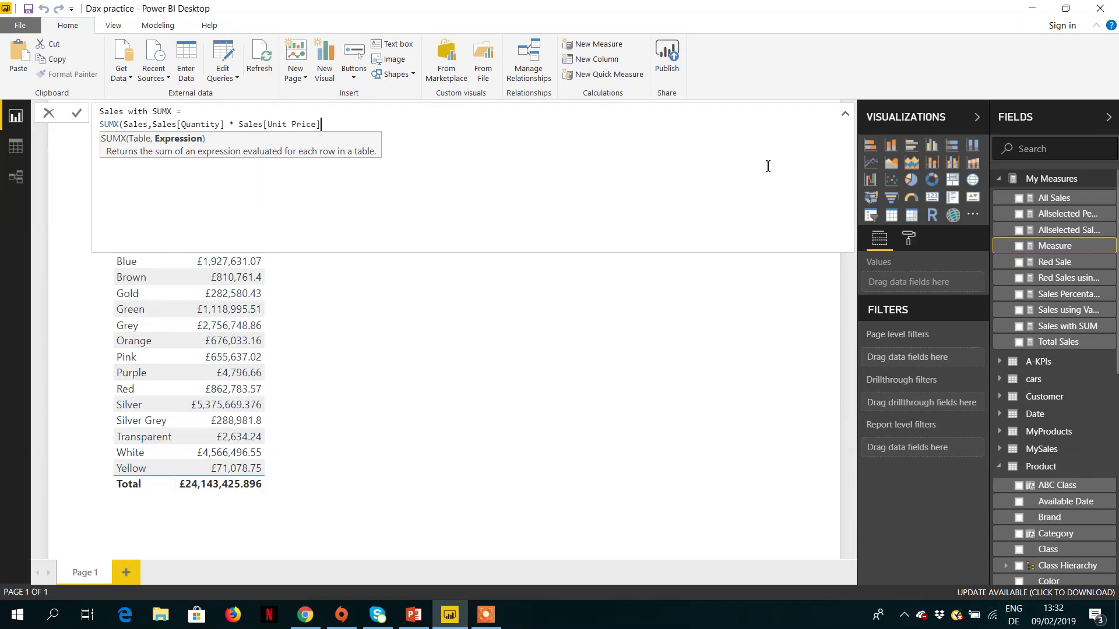
{"action": "type", "text": ")"}
{"action": "key", "text": "Return"}
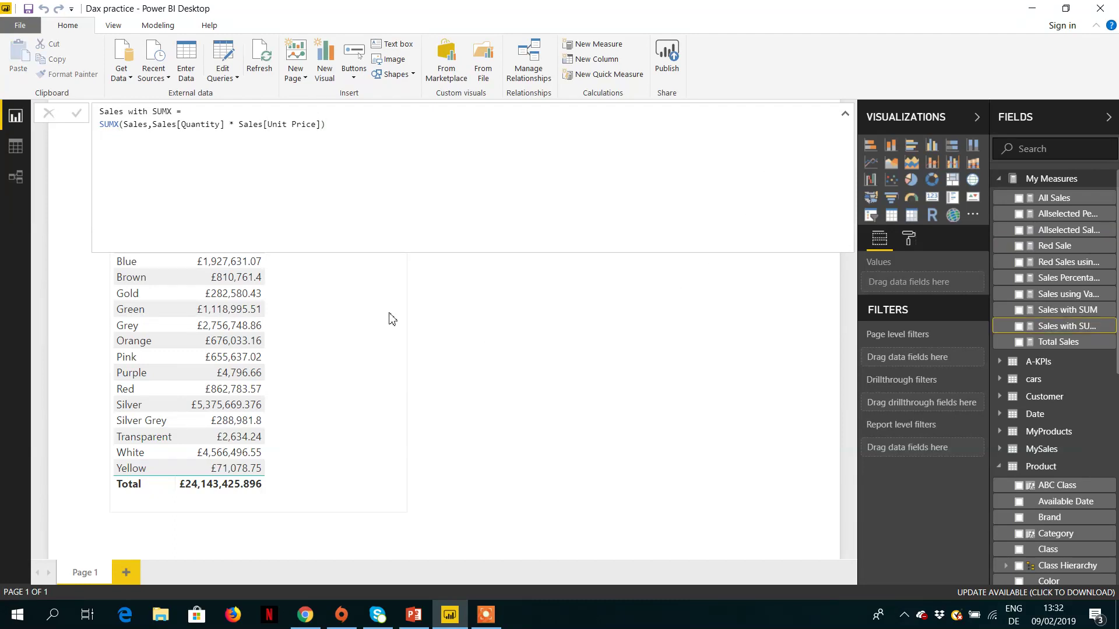
Add Sales with SUMX to the color table and widen it to show the £33,690,148.506 total
{"action": "left_click", "coordinate": [390, 317]}
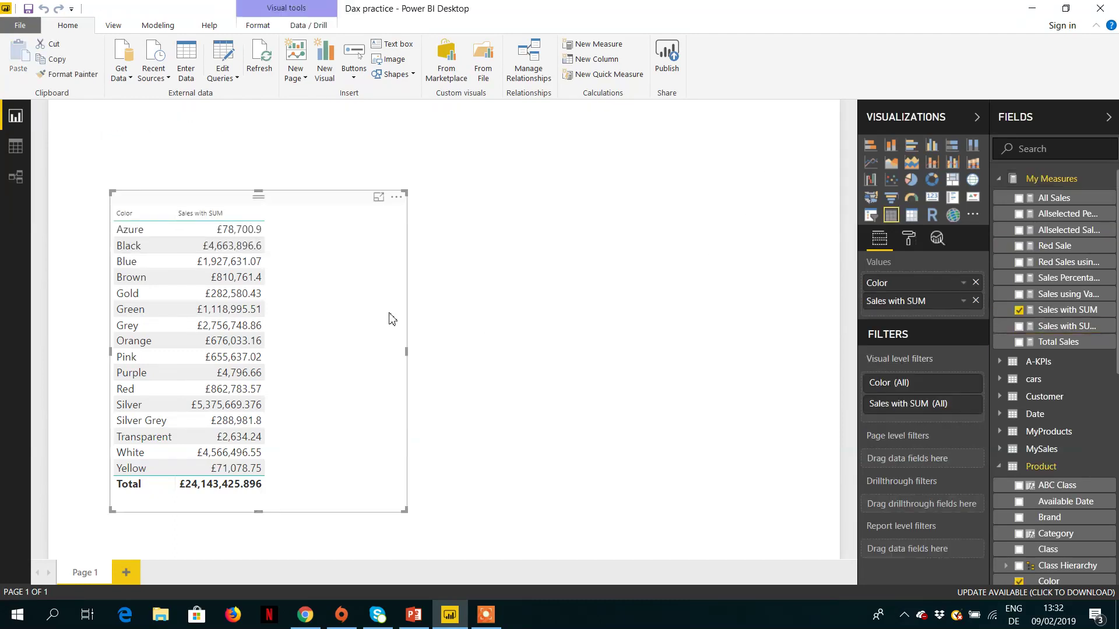
{"action": "left_click", "coordinate": [1022, 329]}
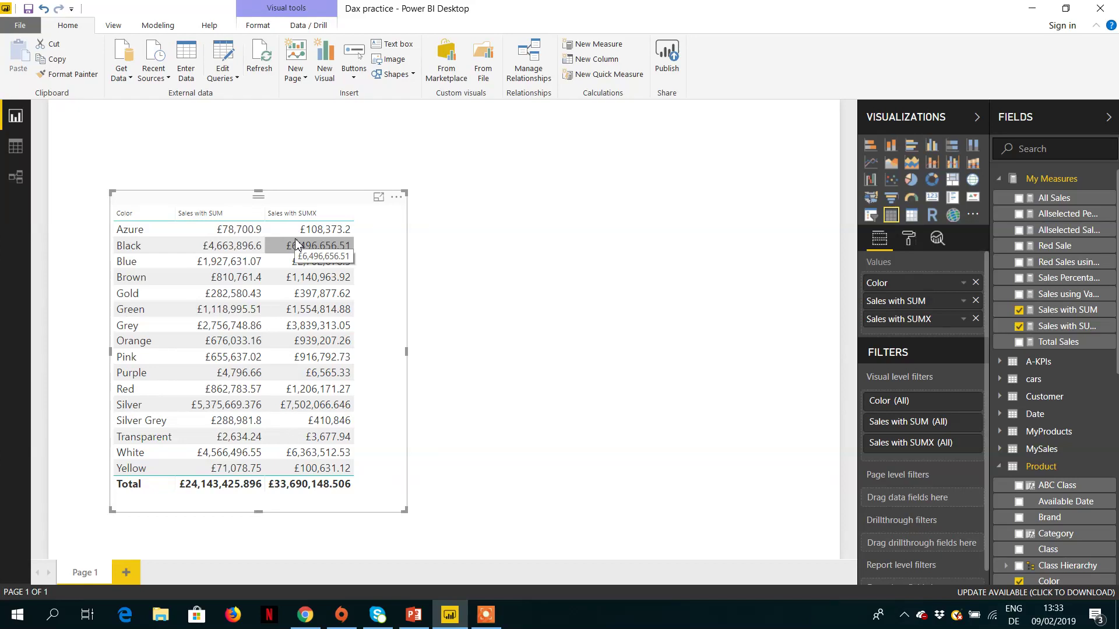
{"action": "left_click_drag", "start_coordinate": [406, 352], "coordinate": [466, 351]}
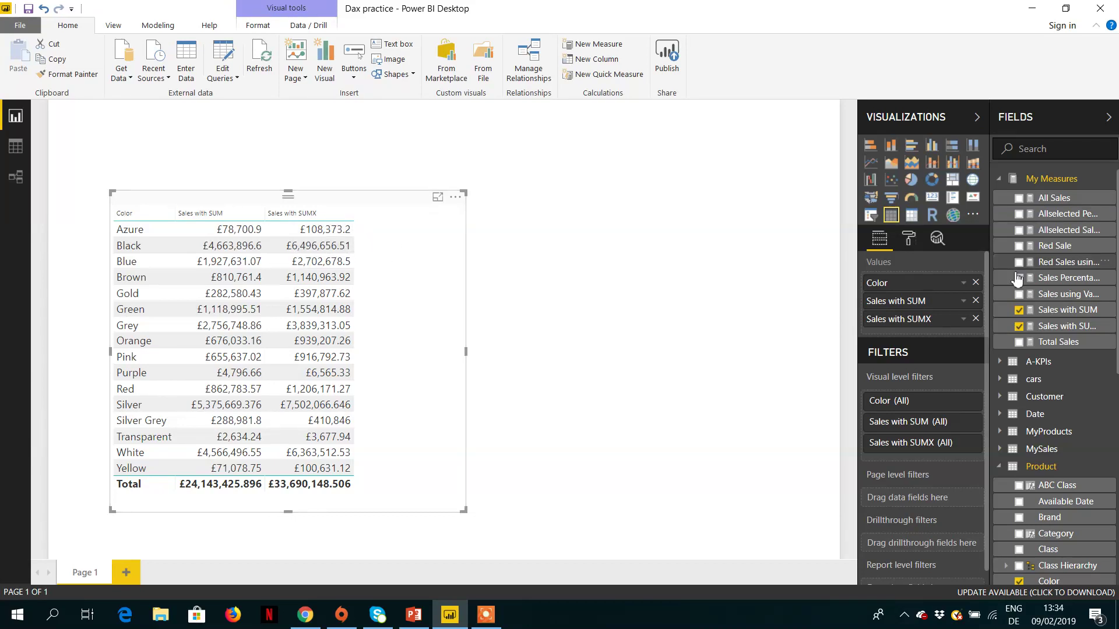
Change Sales with SUMX to SUMX(Sales,Sales[Unit Price]) so both columns total £24,143,425.896
{"action": "left_click", "coordinate": [1056, 327]}
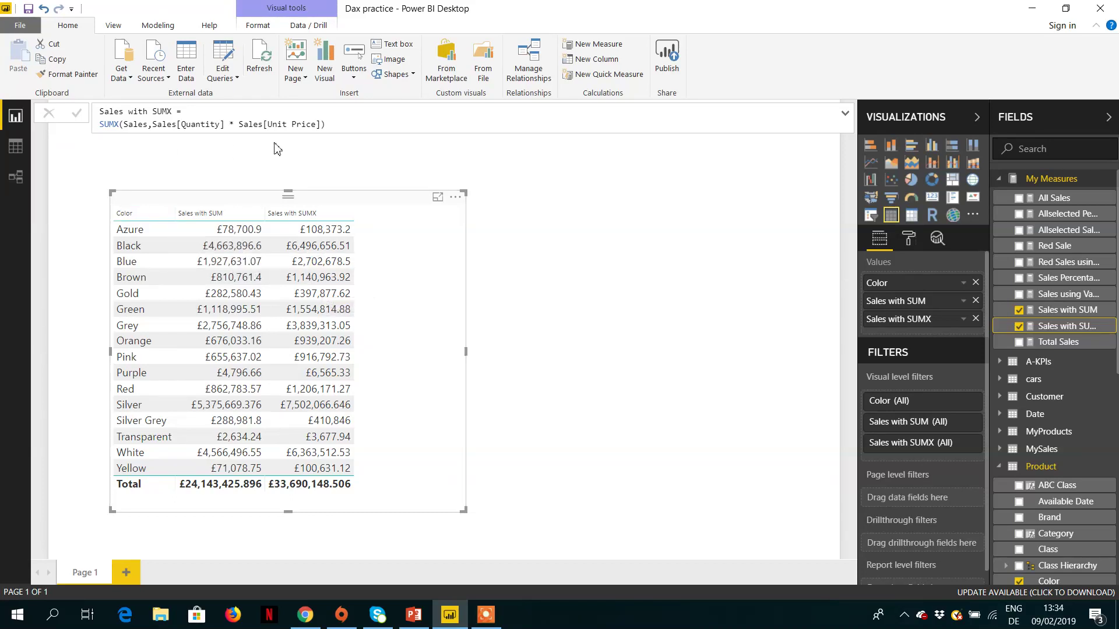
{"action": "left_click", "coordinate": [239, 124]}
{"action": "key", "text": "BackSpace"}
{"action": "key", "text": "BackSpace"}
{"action": "key", "text": "BackSpace"}
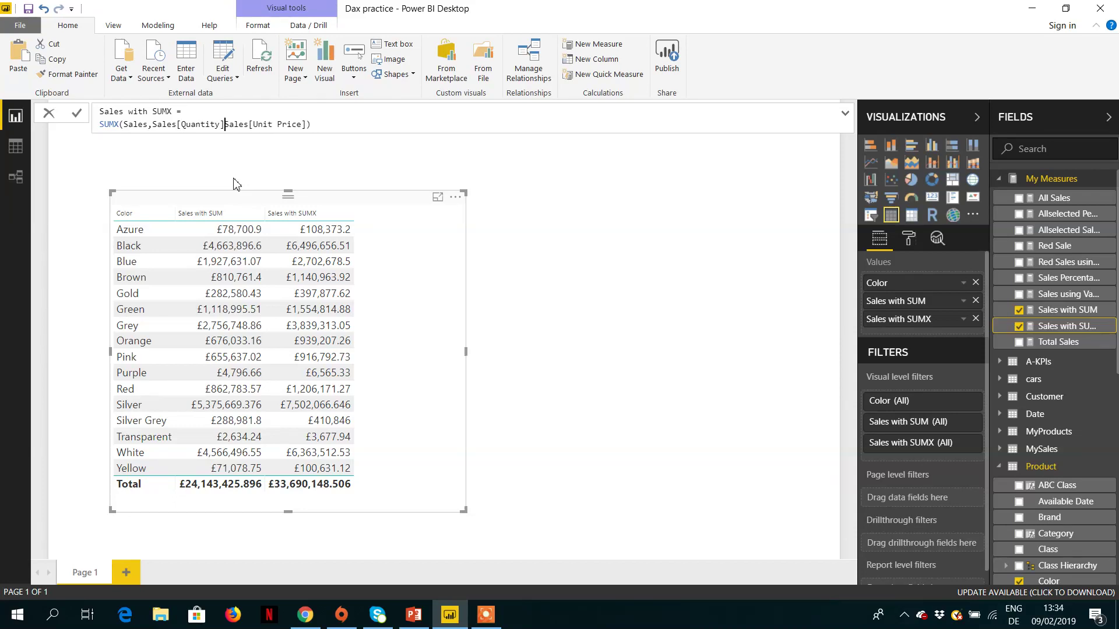
{"action": "key", "text": "BackSpace"}
{"action": "key", "text": "BackSpace"}
{"action": "key", "text": "BackSpace"}
{"action": "key", "text": "BackSpace"}
{"action": "key", "text": "BackSpace"}
{"action": "key", "text": "BackSpace"}
{"action": "key", "text": "BackSpace"}
{"action": "key", "text": "BackSpace"}
{"action": "key", "text": "BackSpace"}
{"action": "key", "text": "BackSpace"}
{"action": "key", "text": "BackSpace"}
{"action": "key", "text": "BackSpace"}
{"action": "key", "text": "BackSpace"}
{"action": "key", "text": "BackSpace"}
{"action": "key", "text": "BackSpace"}
{"action": "type", "text": "S"}
{"action": "key", "text": "BackSpace"}
{"action": "key", "text": "Return"}
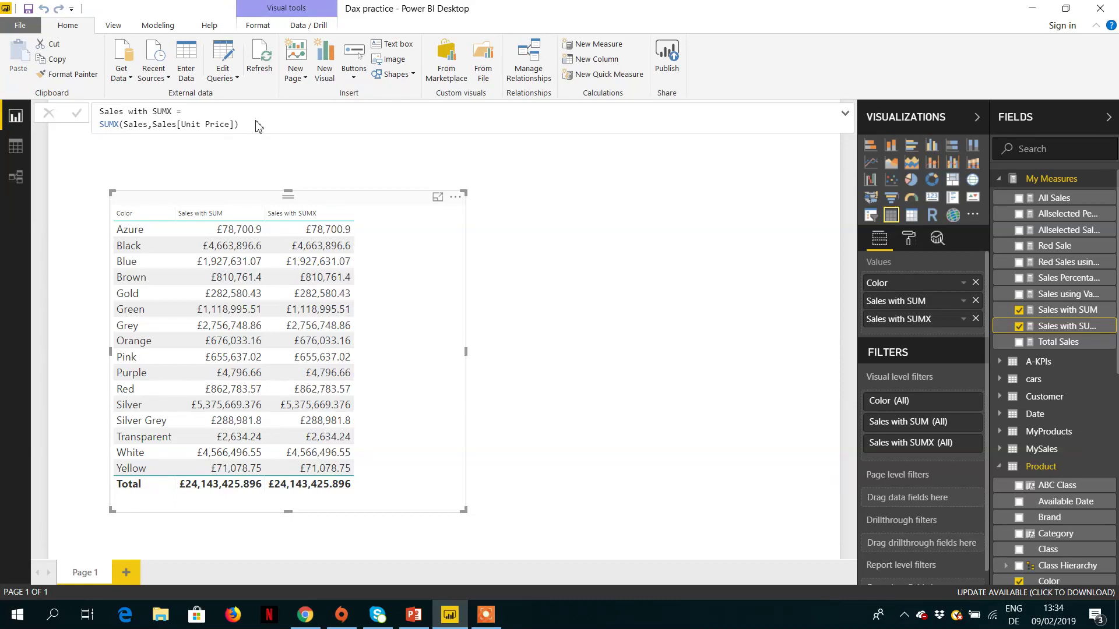